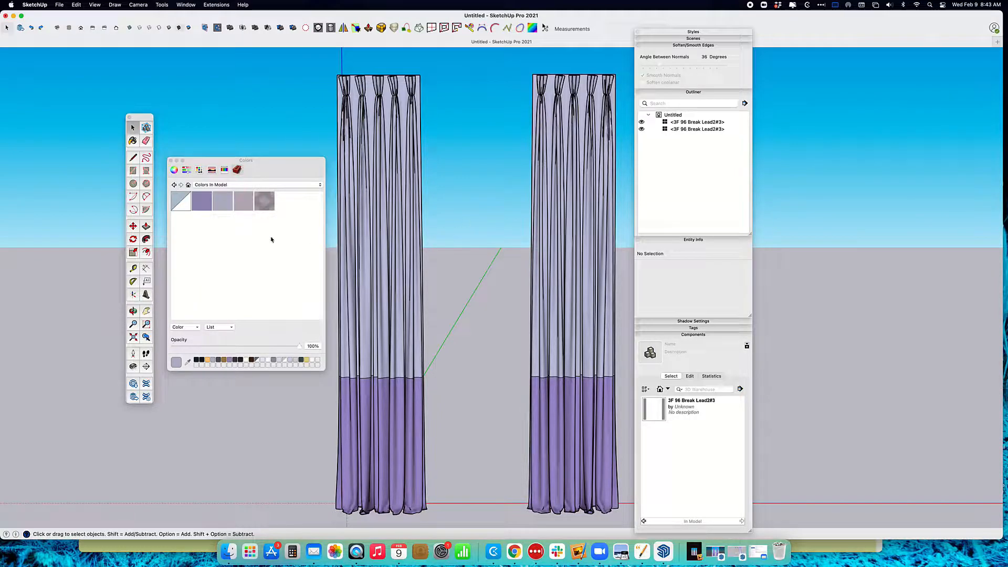
pyautogui.rightClick(220, 242)
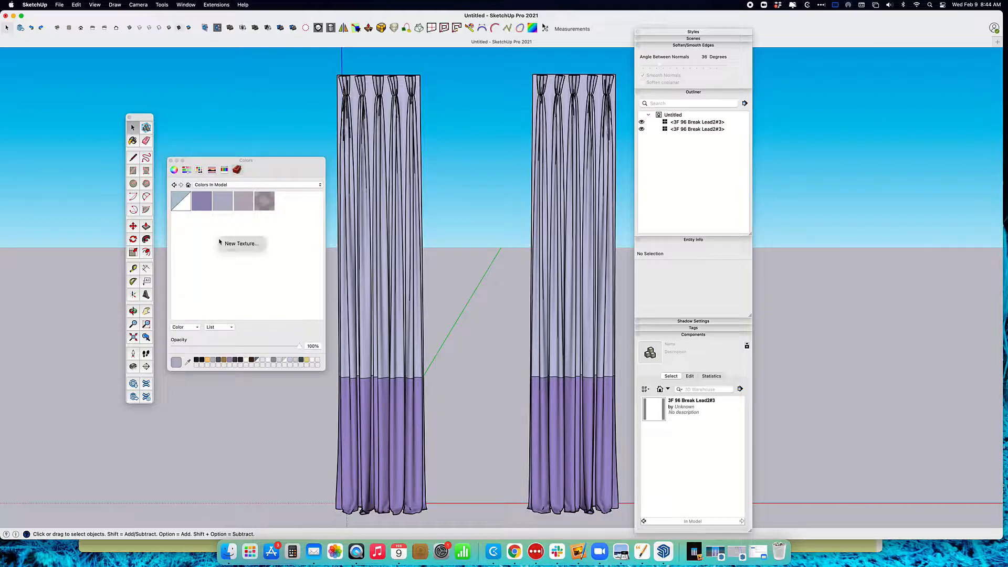
pyautogui.click(242, 265)
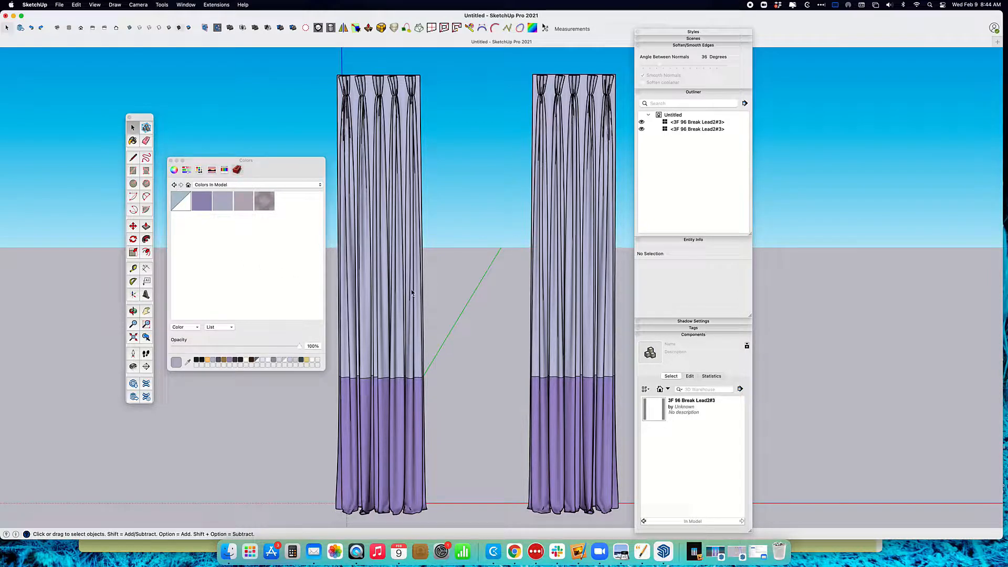
# - Open the right curtain component and select its upper fabric surface to check which front and back materials it uses
pyautogui.click(551, 171)
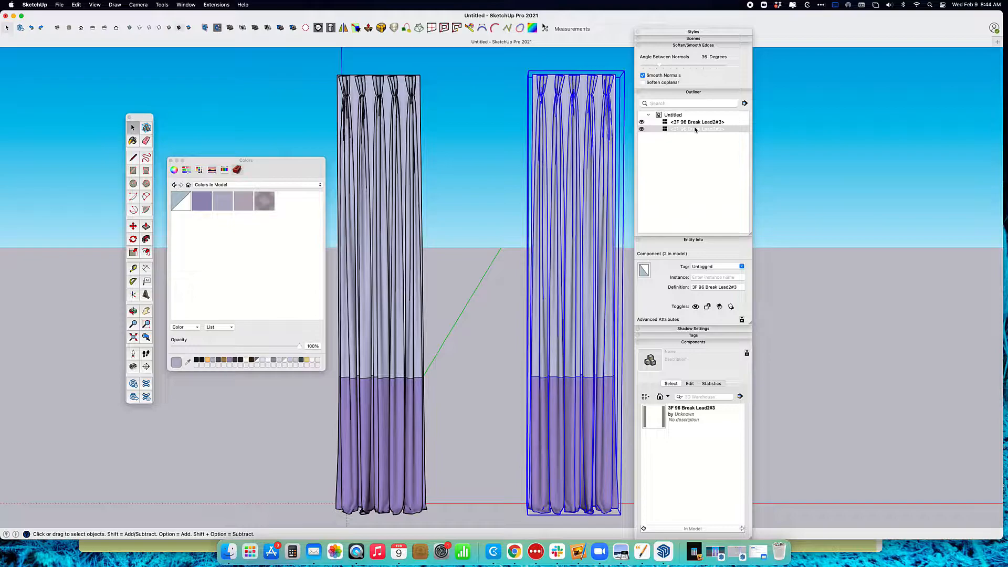
pyautogui.doubleClick(566, 188)
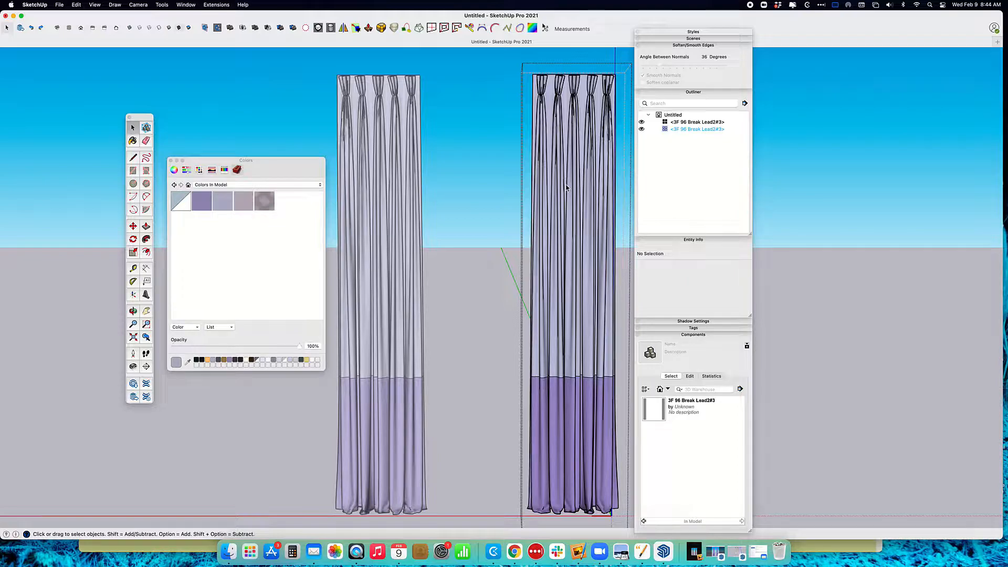
pyautogui.click(566, 188)
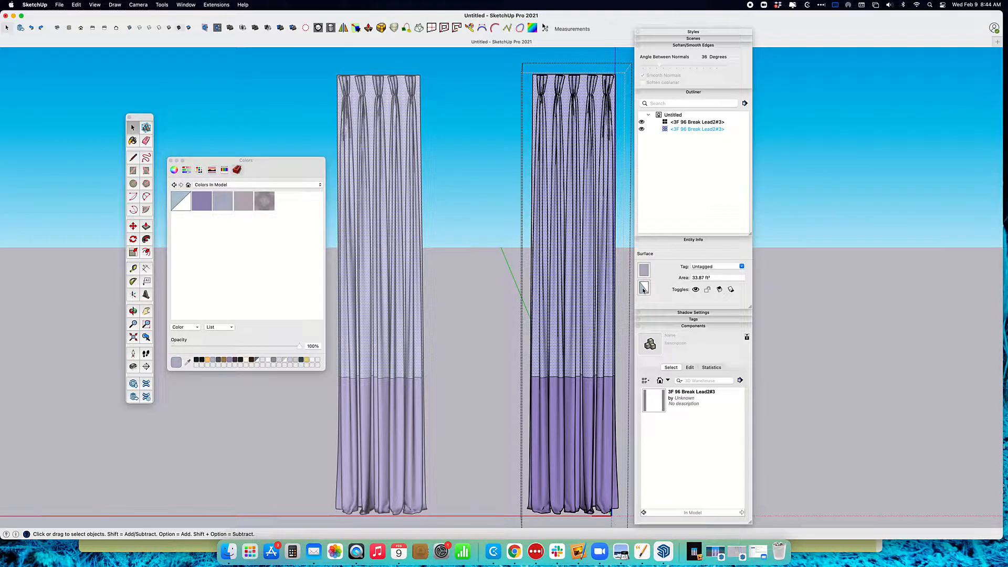
pyautogui.click(462, 227)
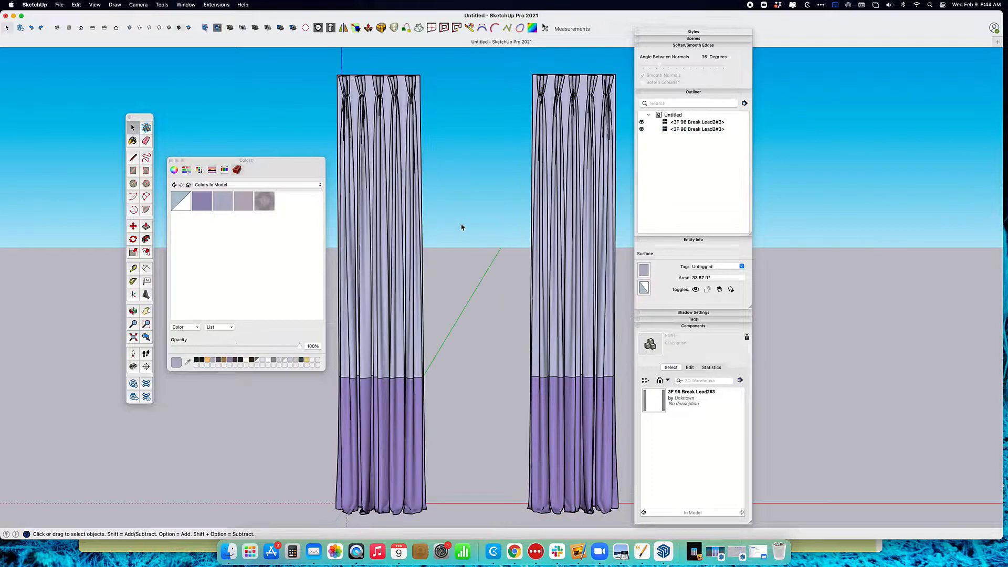
# - Open the W80785 repeat texture's properties, and look up the fabric's pattern repeat on the Thibaut product page in Chrome
pyautogui.click(265, 200)
pyautogui.click(265, 198)
pyautogui.rightClick(266, 198)
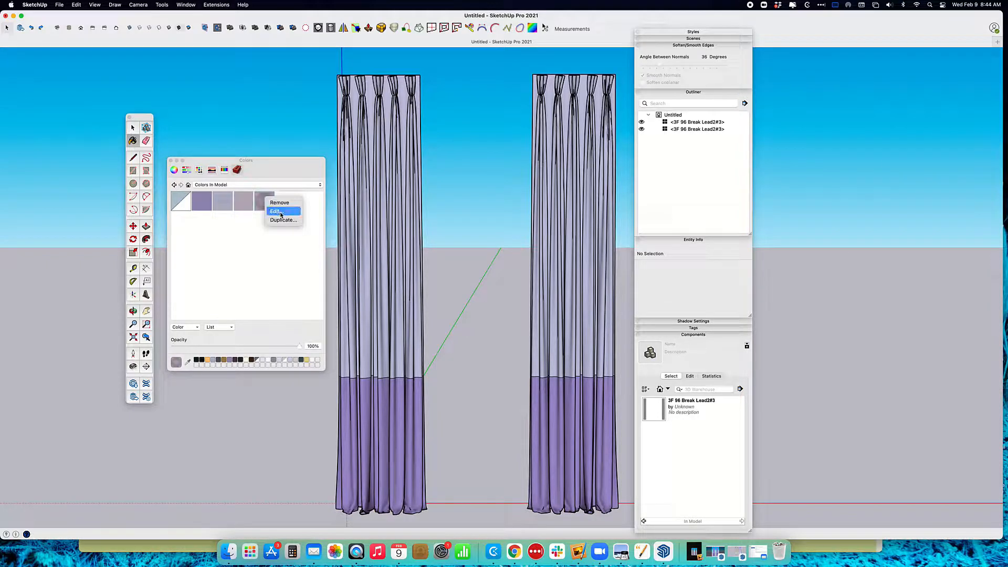
pyautogui.click(281, 212)
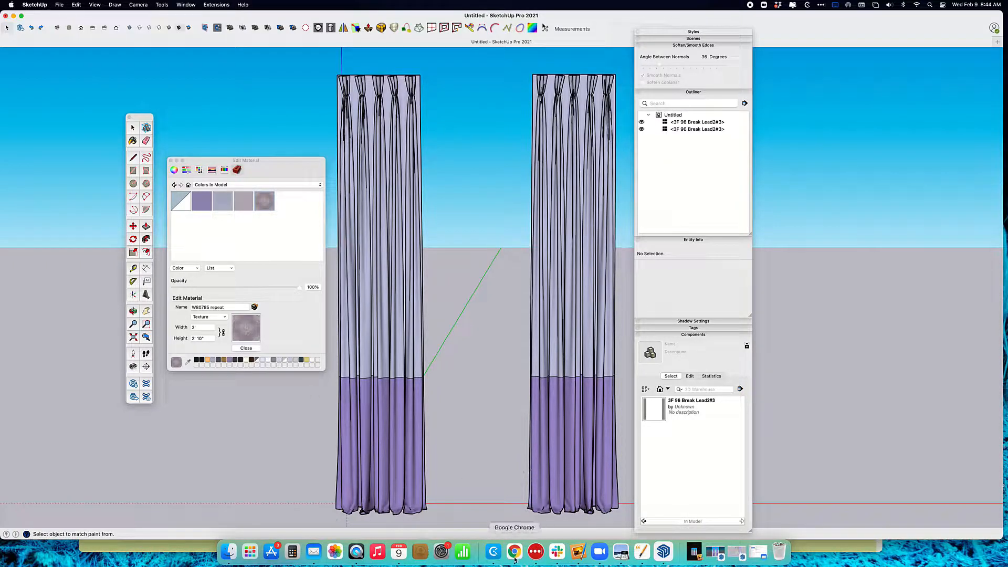
pyautogui.click(514, 552)
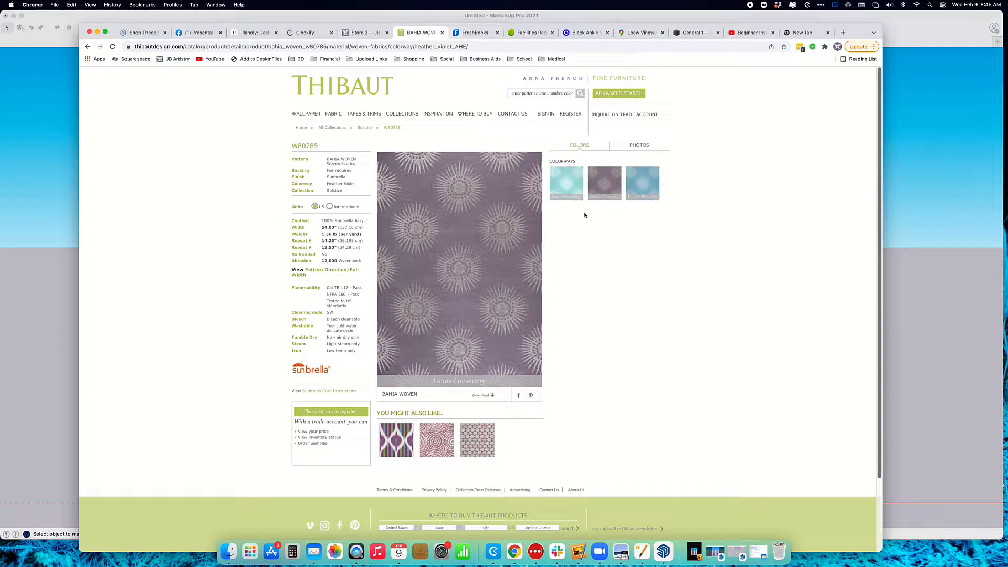
pyautogui.press('super+Tab')
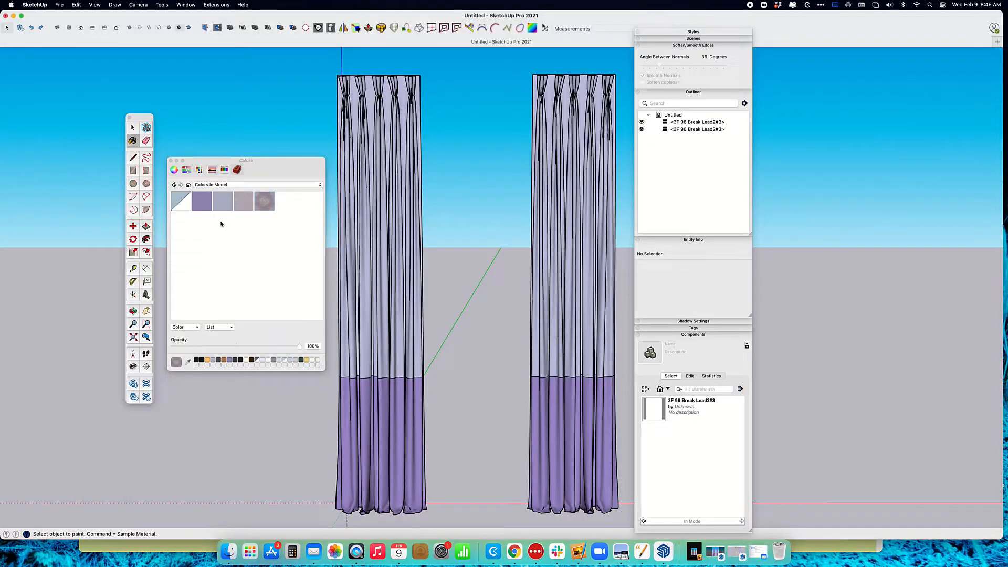
# - Back in SketchUp, set the width of the W80785 repeat texture to 14.25 inches
pyautogui.rightClick(262, 200)
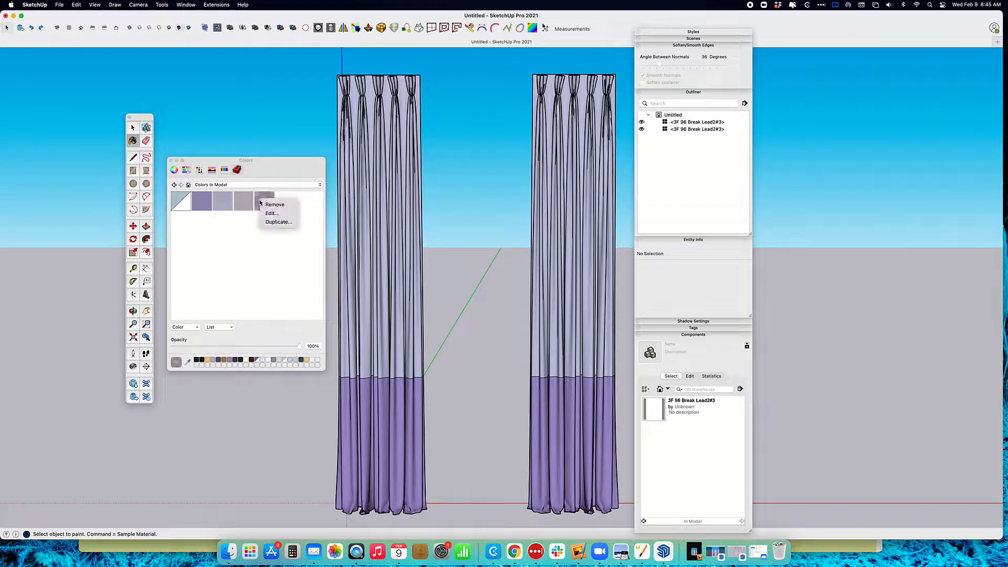
pyautogui.click(266, 214)
pyautogui.click(208, 327)
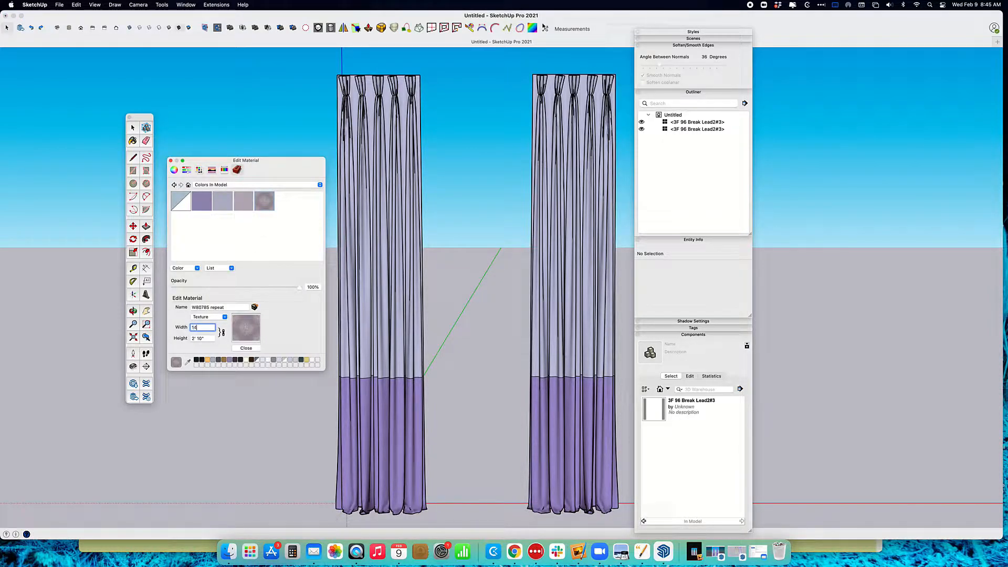
pyautogui.write('14.25')
pyautogui.press('Return')
pyautogui.click(514, 201)
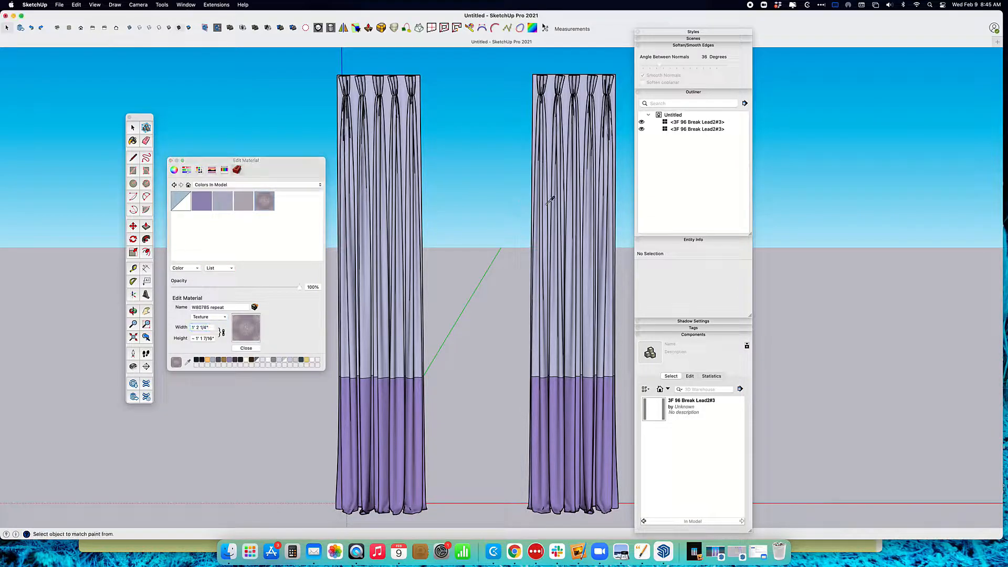
# - Replace the front material of the curtain component's upper surface with the W80785 repeat texture
pyautogui.doubleClick(565, 178)
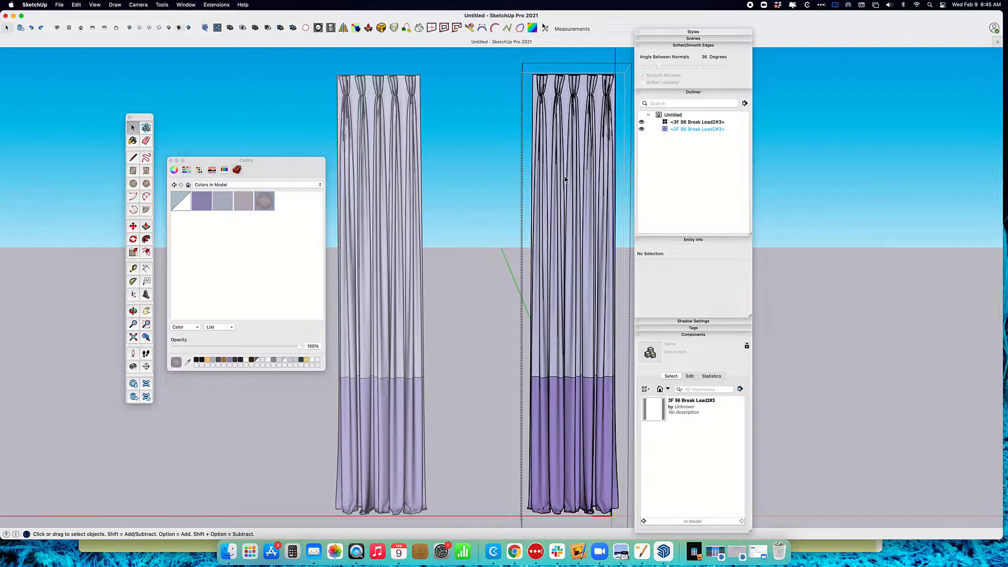
pyautogui.click(565, 177)
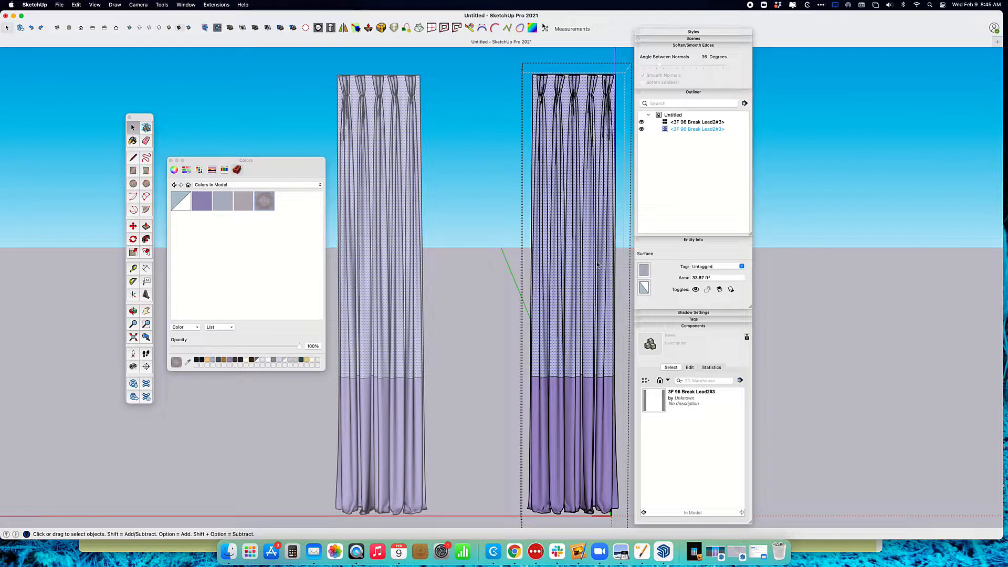
pyautogui.click(647, 271)
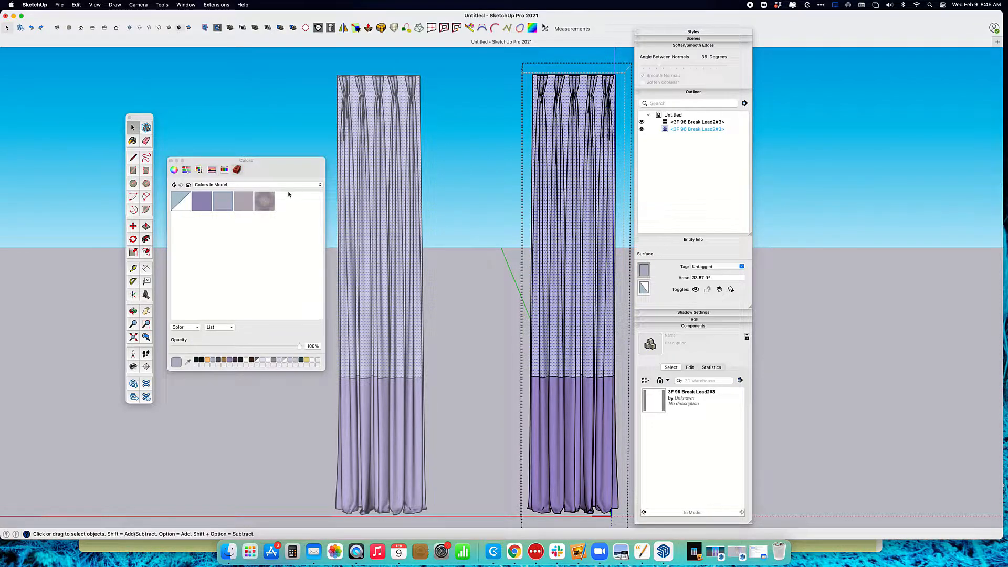
pyautogui.click(264, 205)
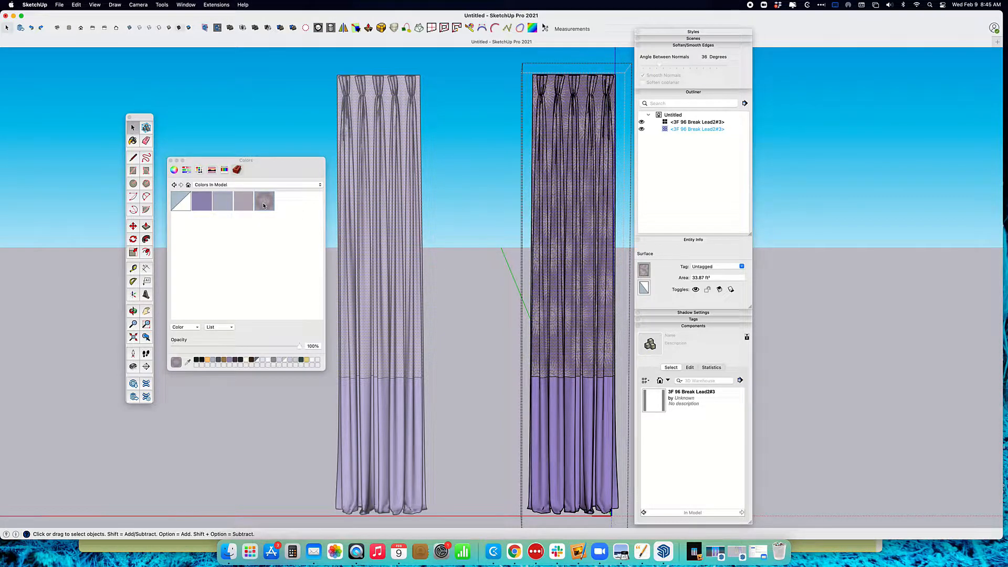
pyautogui.click(490, 233)
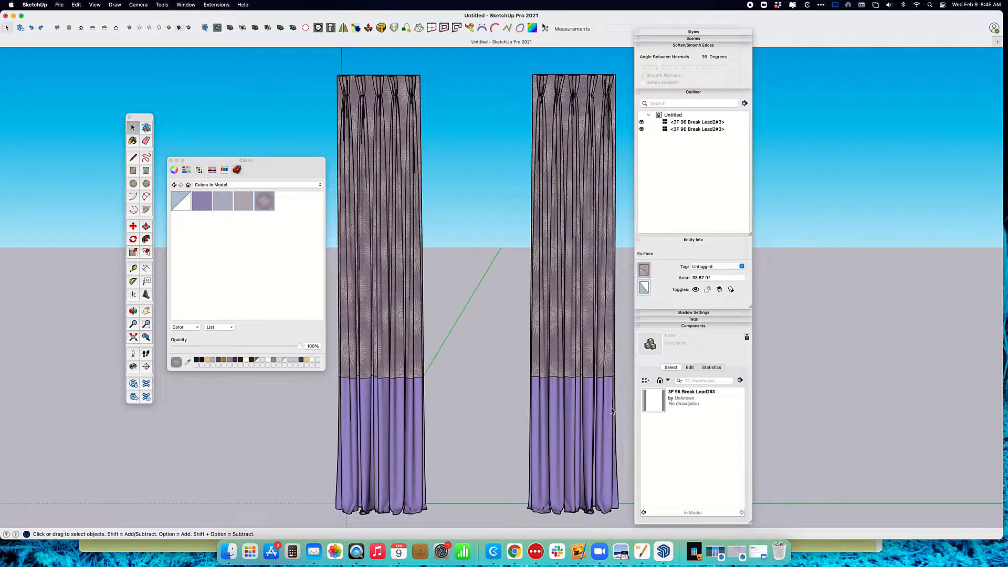
# - Replace the front material of the curtain component's lower band with the plain mauve fabric texture from the model's colors
pyautogui.doubleClick(612, 411)
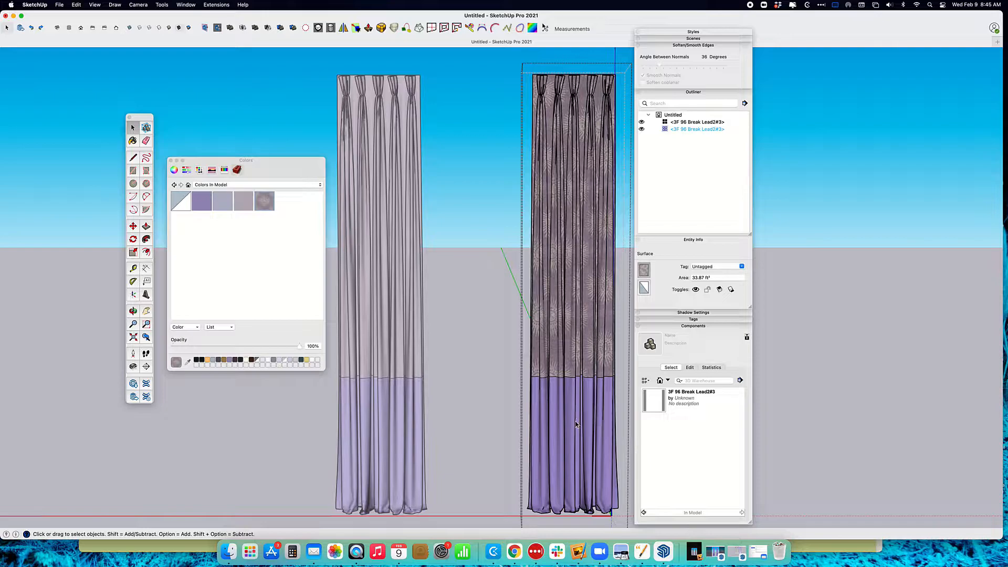
pyautogui.click(576, 424)
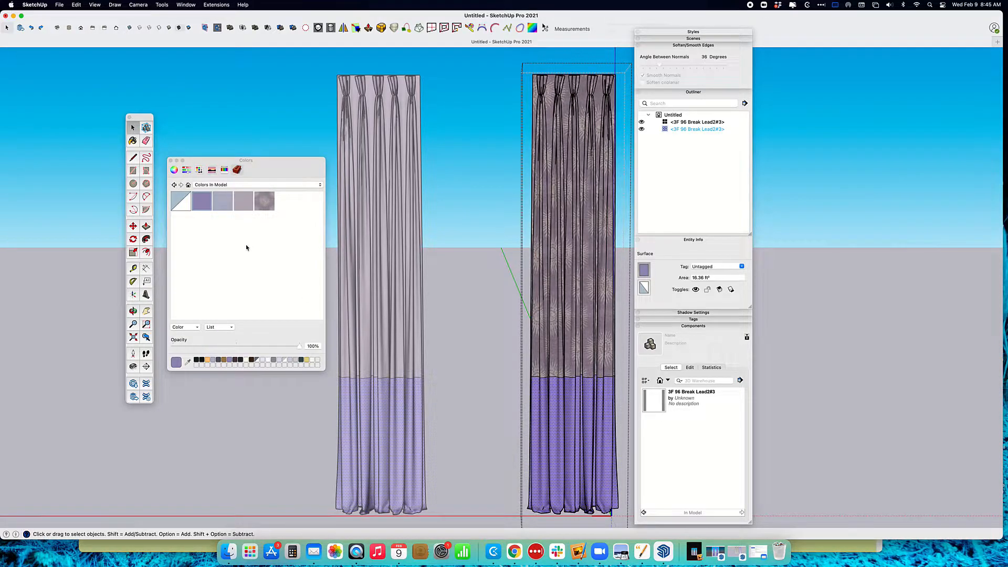
pyautogui.click(243, 204)
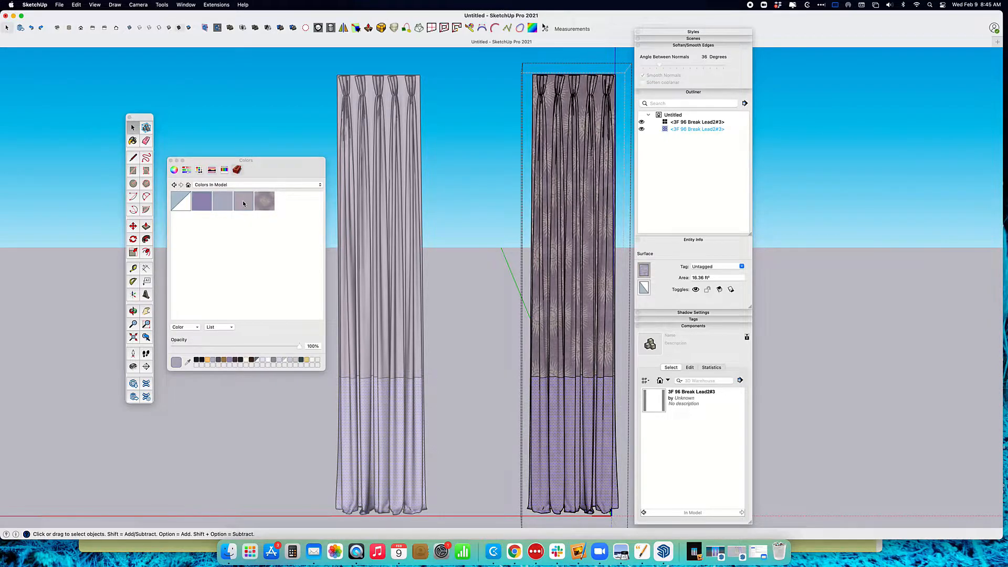
pyautogui.click(497, 302)
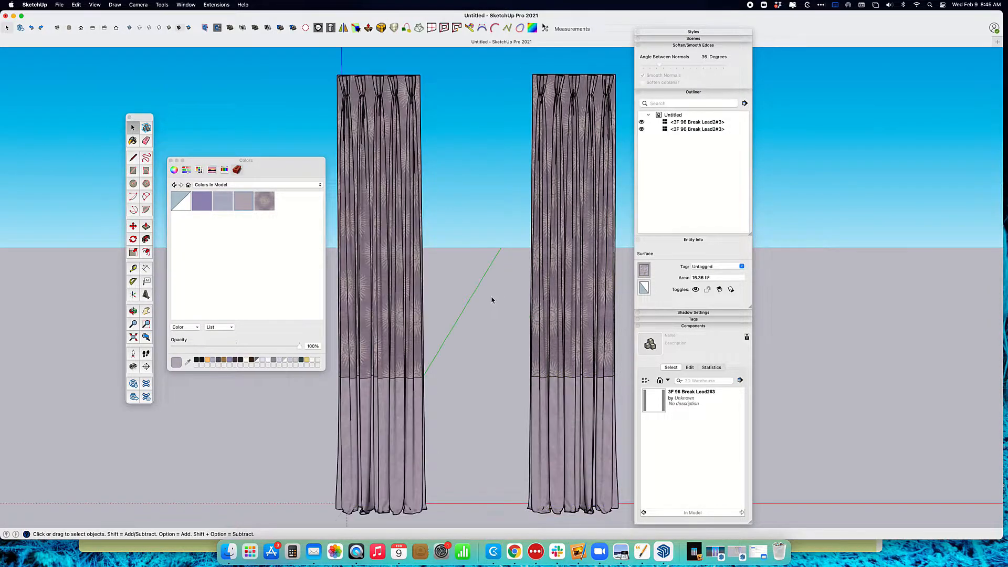
# - Examine the patterned and plain fabrics on both curtain panels up close from an angle
pyautogui.moveTo(499, 293); pyautogui.dragTo(610, 339, button='middle')
pyautogui.scroll(10, 591, 172)
pyautogui.moveTo(590, 170); pyautogui.dragTo(417, 227, button='middle')
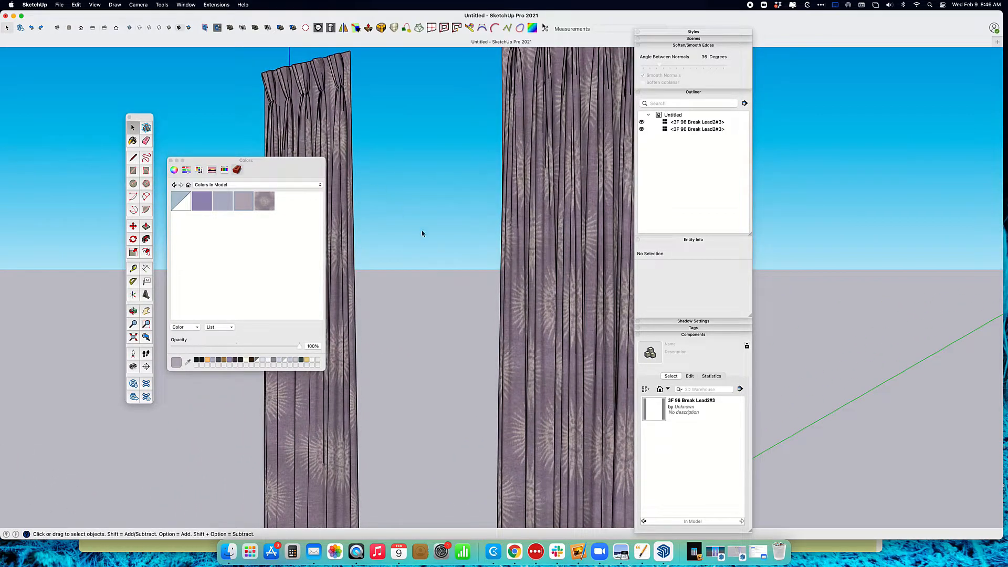
pyautogui.moveTo(461, 254); pyautogui.dragTo(514, 249, button='middle')
pyautogui.moveTo(440, 292); pyautogui.dragTo(515, 227, button='middle')
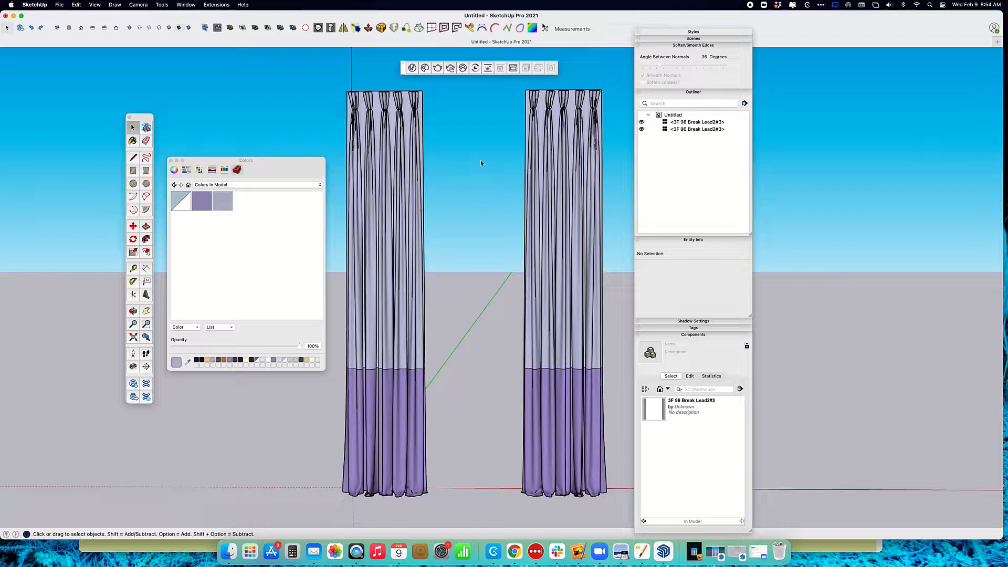
# - Open the V-Ray Asset Editor and compare the previews and settings of Material1 and Material2
pyautogui.click(412, 68)
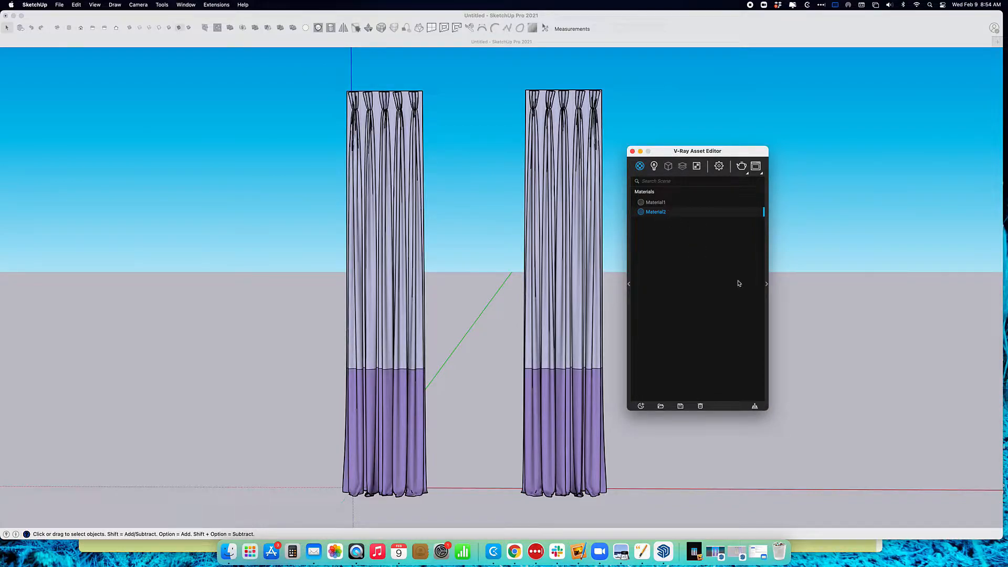
pyautogui.click(767, 286)
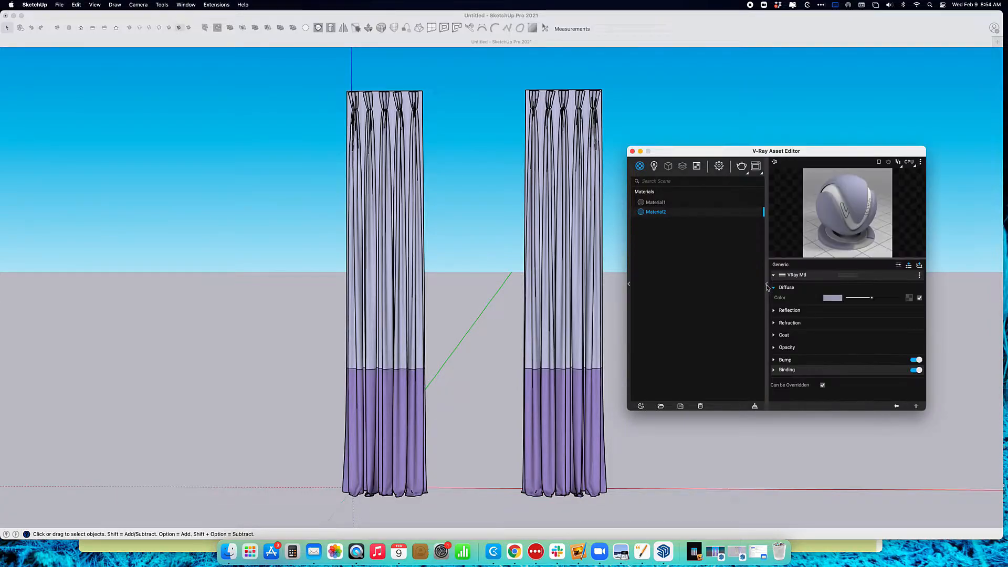
pyautogui.click(663, 203)
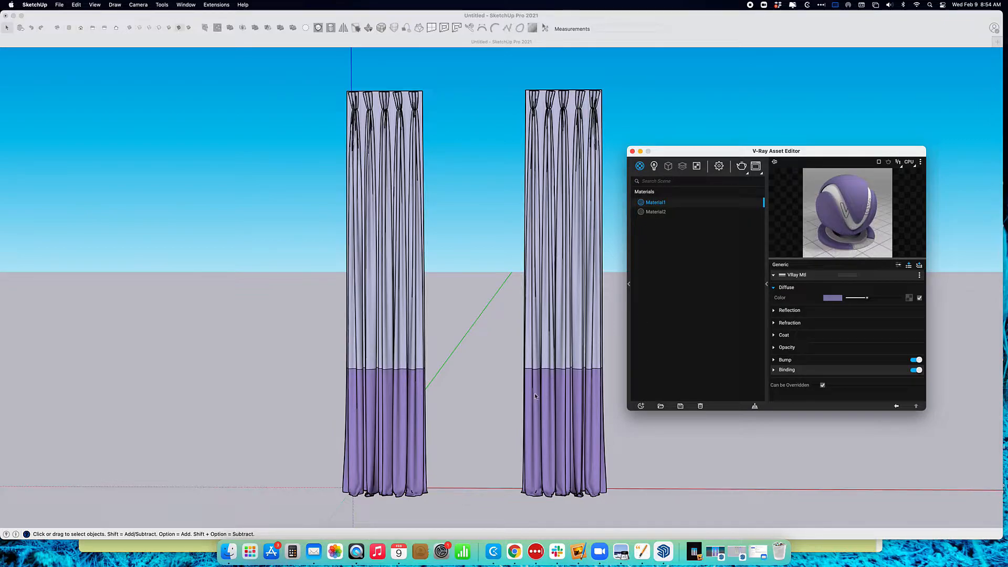
pyautogui.click(663, 211)
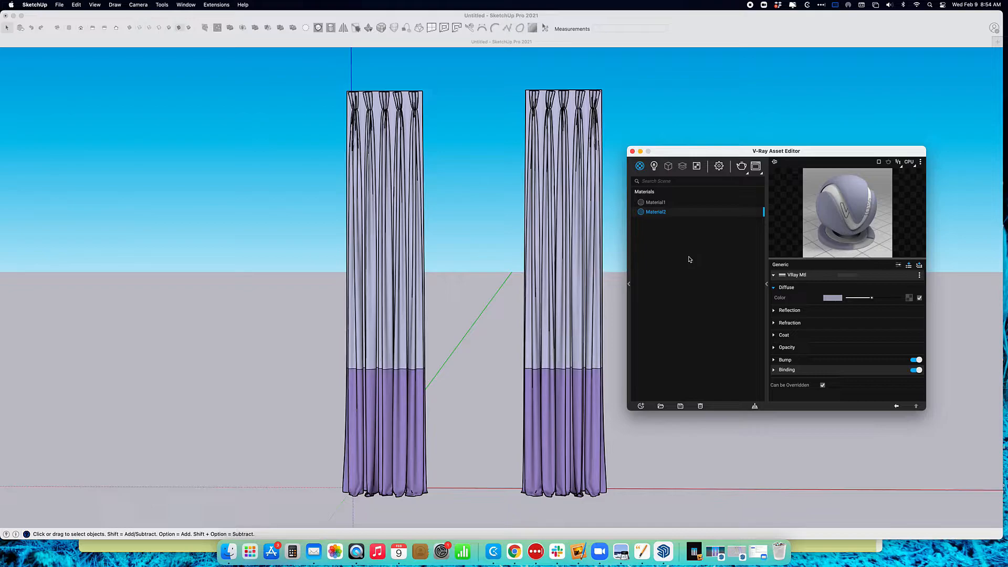
pyautogui.click(675, 204)
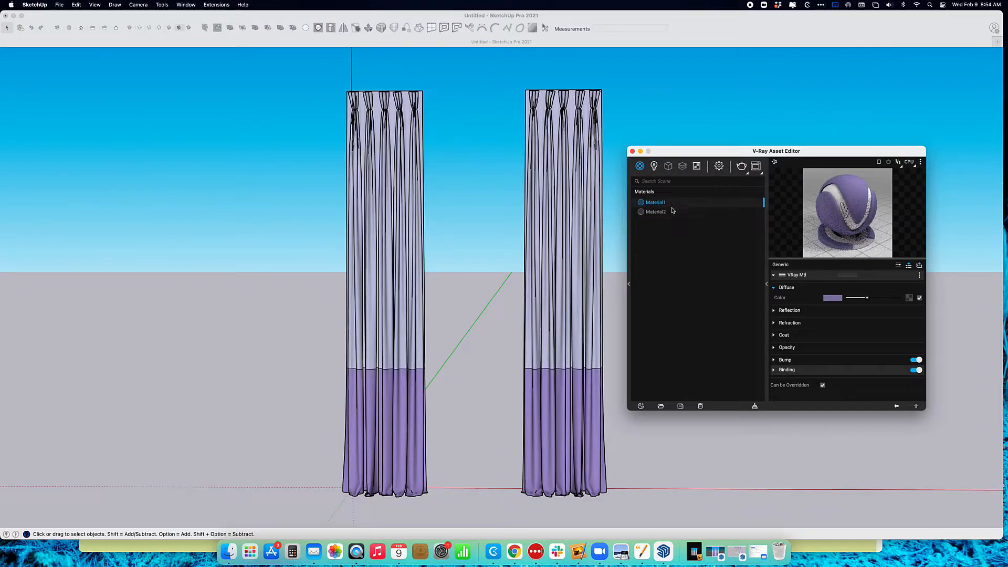
# - Load the W80785 repeat image as Material2's diffuse bitmap texture and set the material preview to Fabric
pyautogui.click(647, 213)
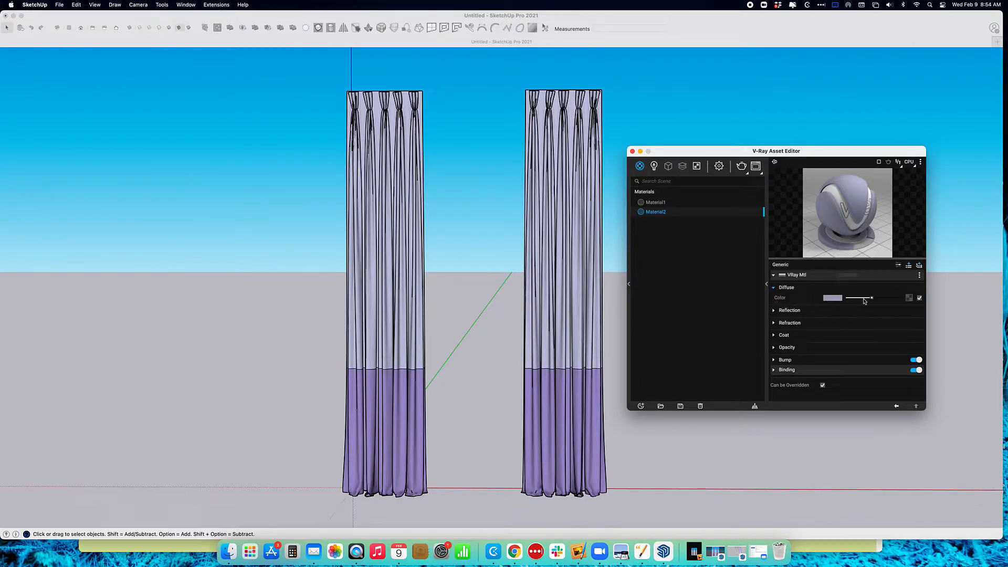
pyautogui.click(909, 298)
pyautogui.click(891, 174)
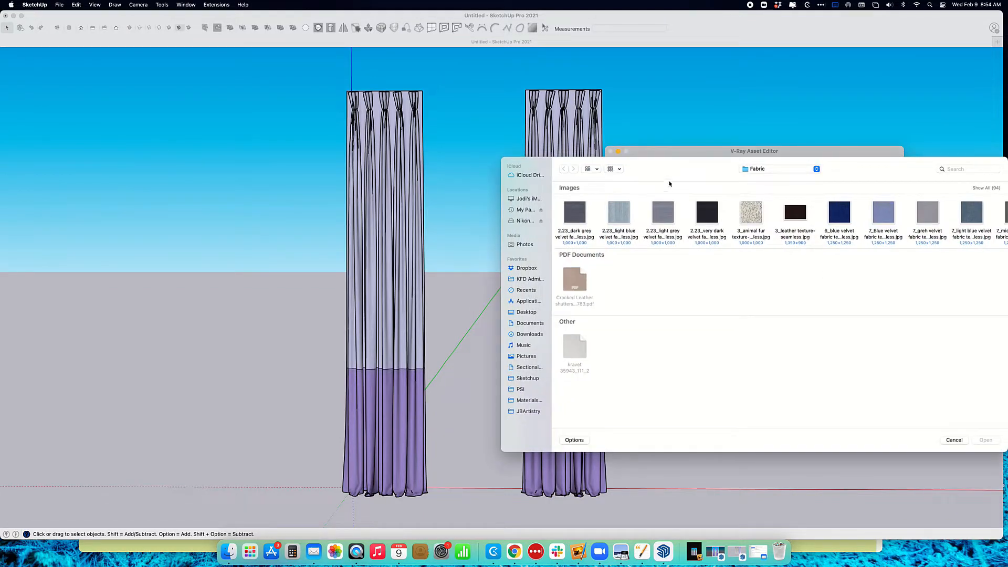
pyautogui.click(997, 191)
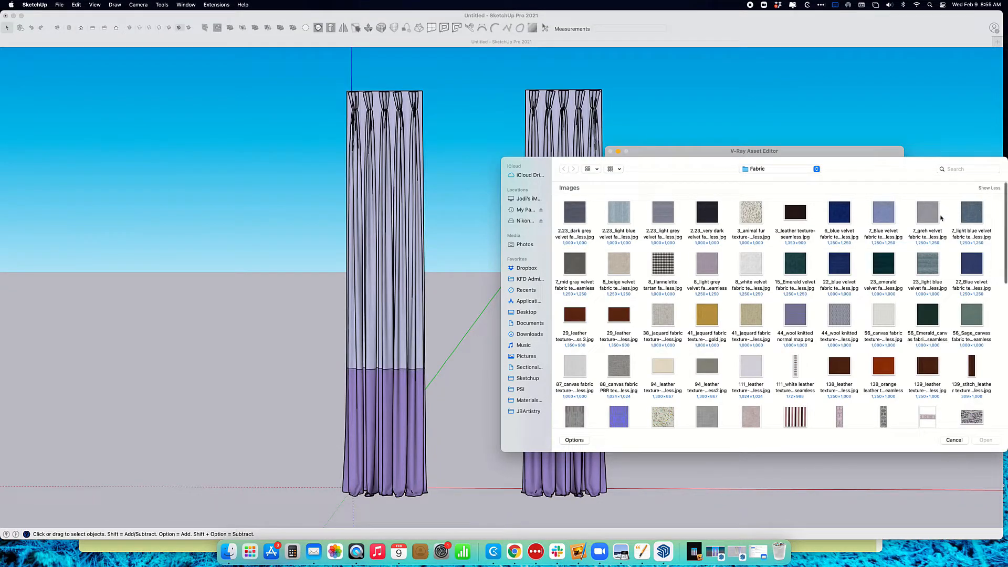
pyautogui.scroll(-5, 794, 280)
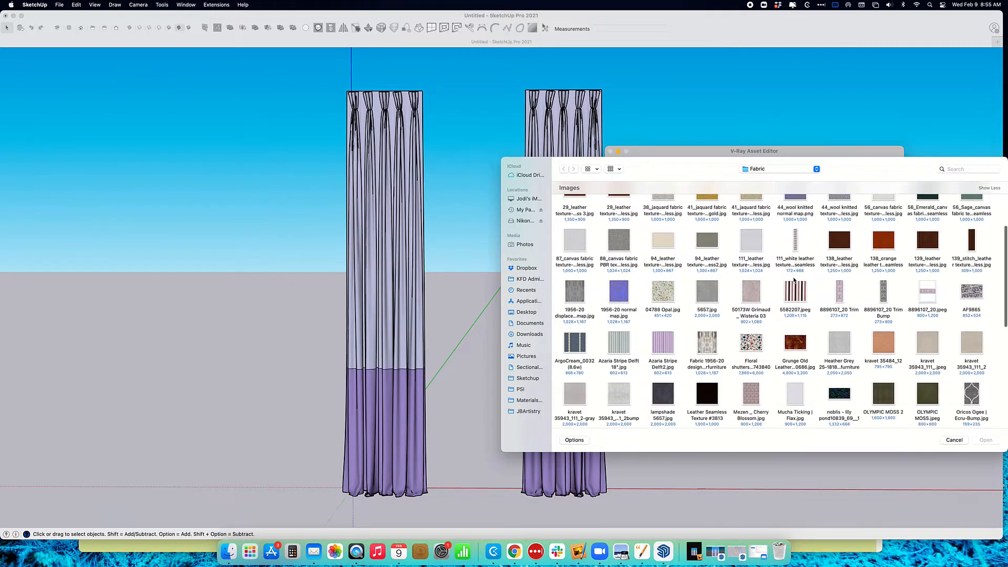
pyautogui.scroll(-1, 794, 280)
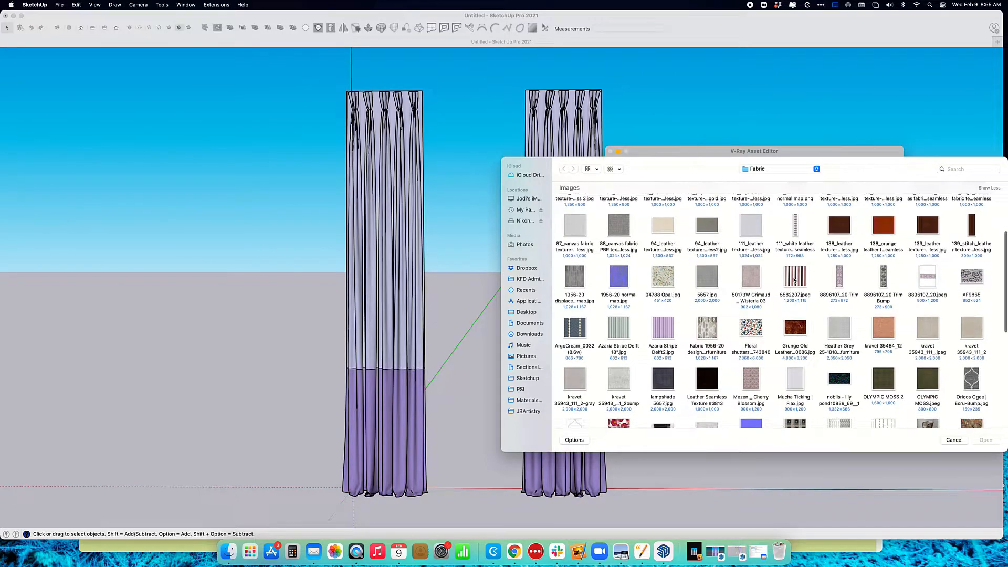
pyautogui.scroll(-4, 794, 280)
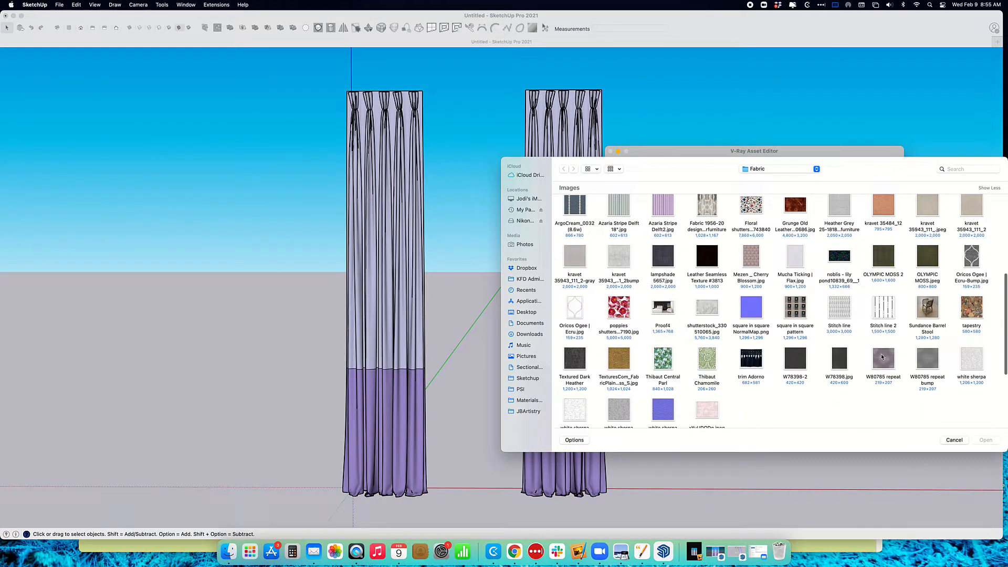
pyautogui.doubleClick(883, 357)
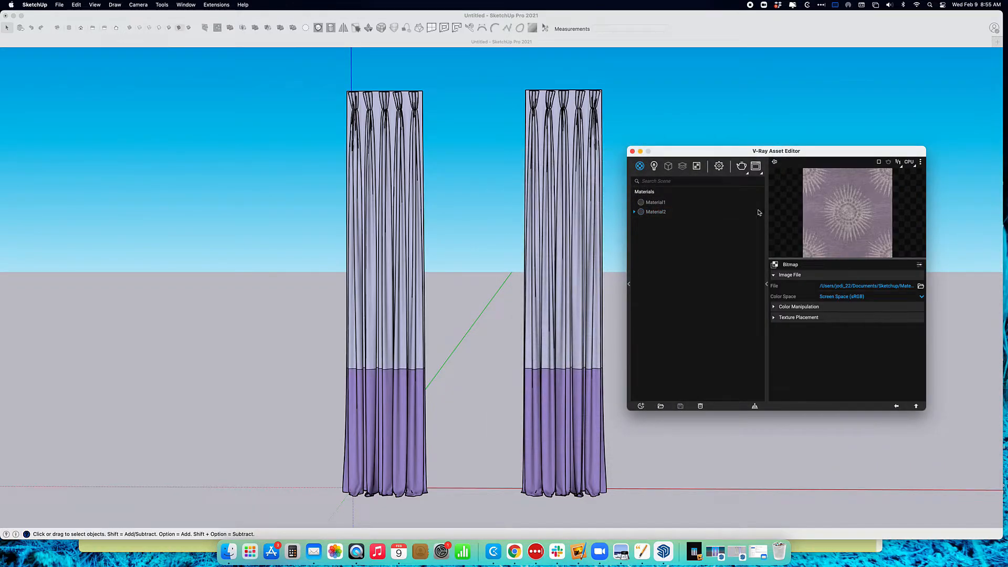
pyautogui.click(897, 407)
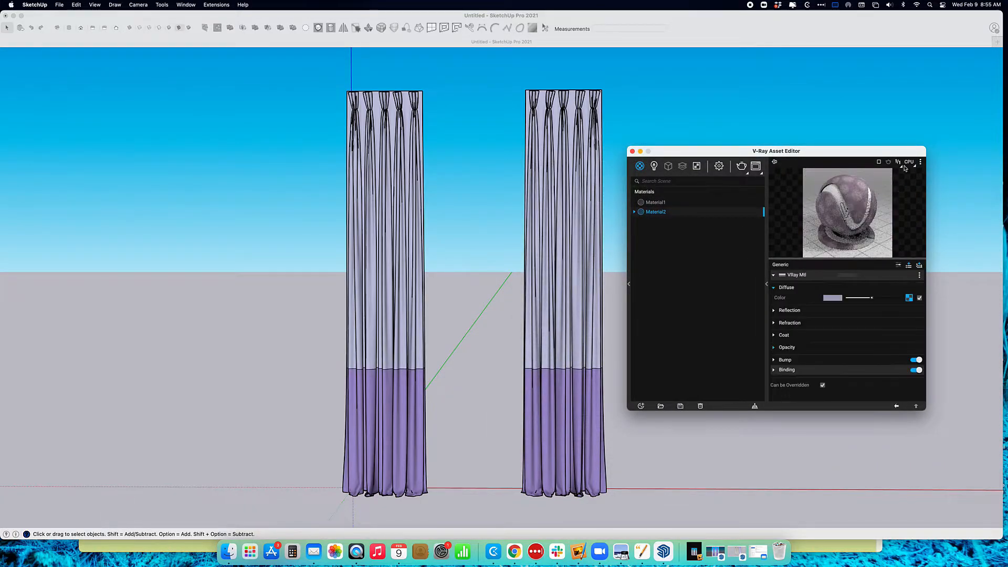
pyautogui.click(920, 163)
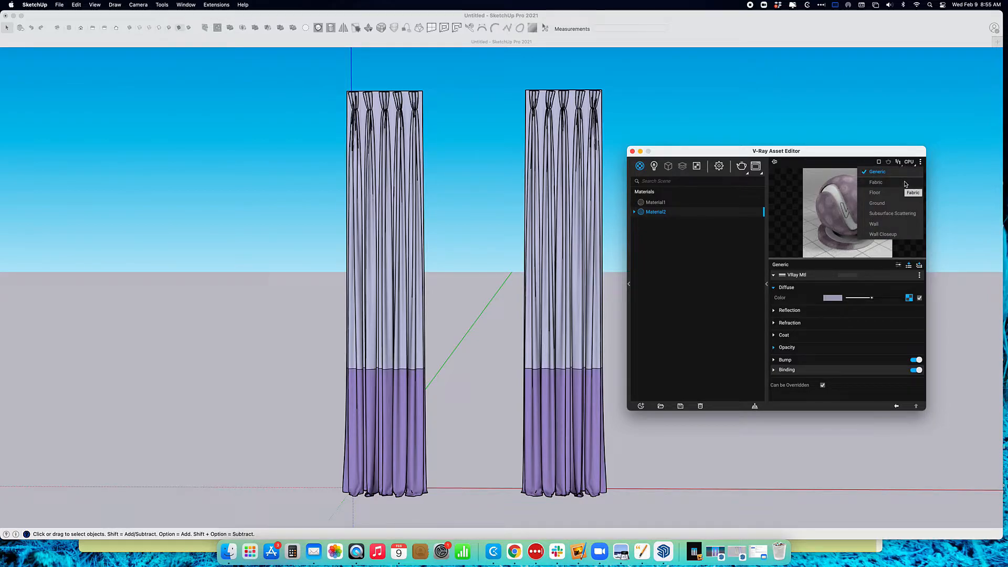
pyautogui.click(906, 183)
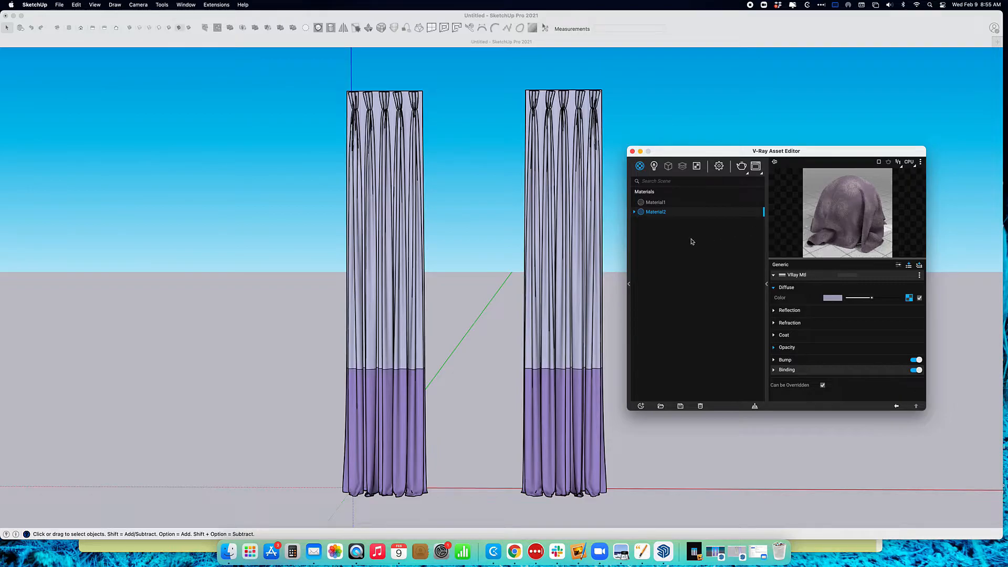
# - Load the mauve-toned light grey velvet seamless image as Material1's diffuse bitmap texture and return to the model
pyautogui.click(655, 202)
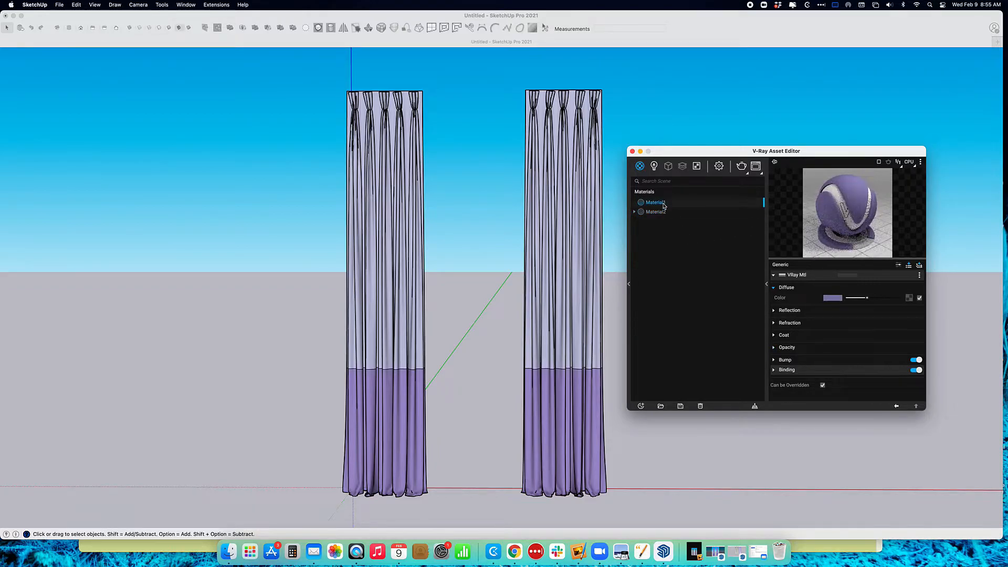
pyautogui.click(909, 299)
pyautogui.click(892, 170)
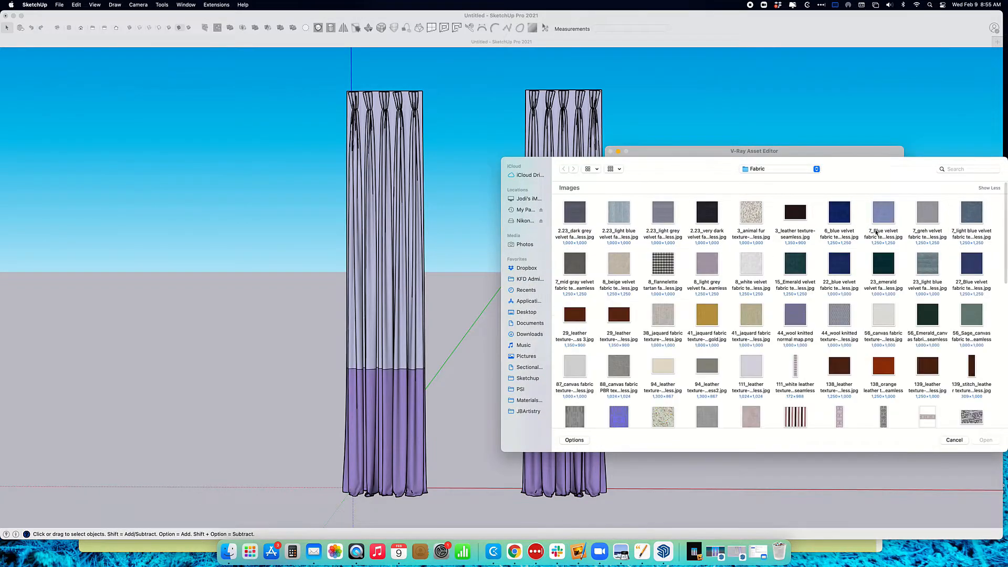
pyautogui.click(707, 265)
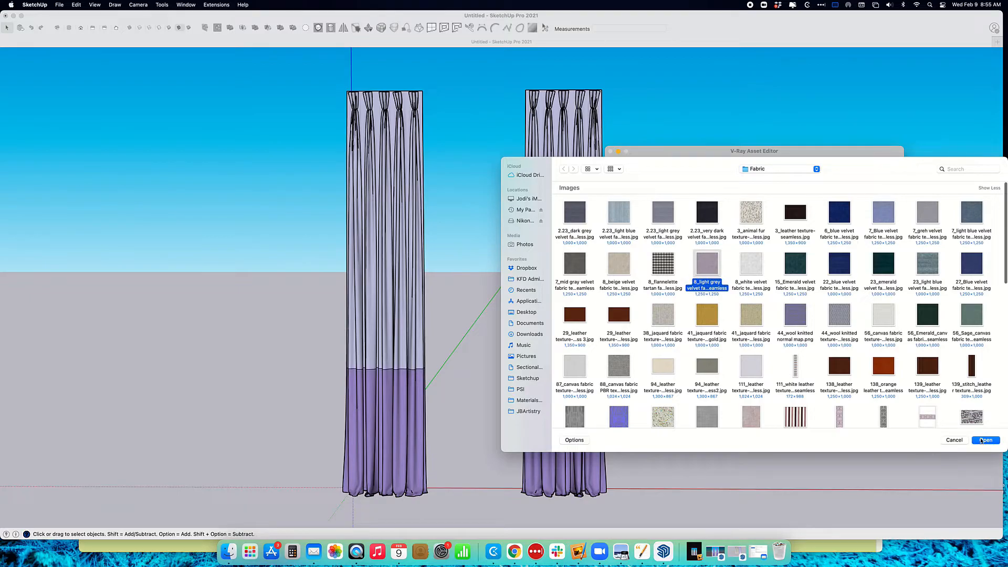
pyautogui.click(985, 440)
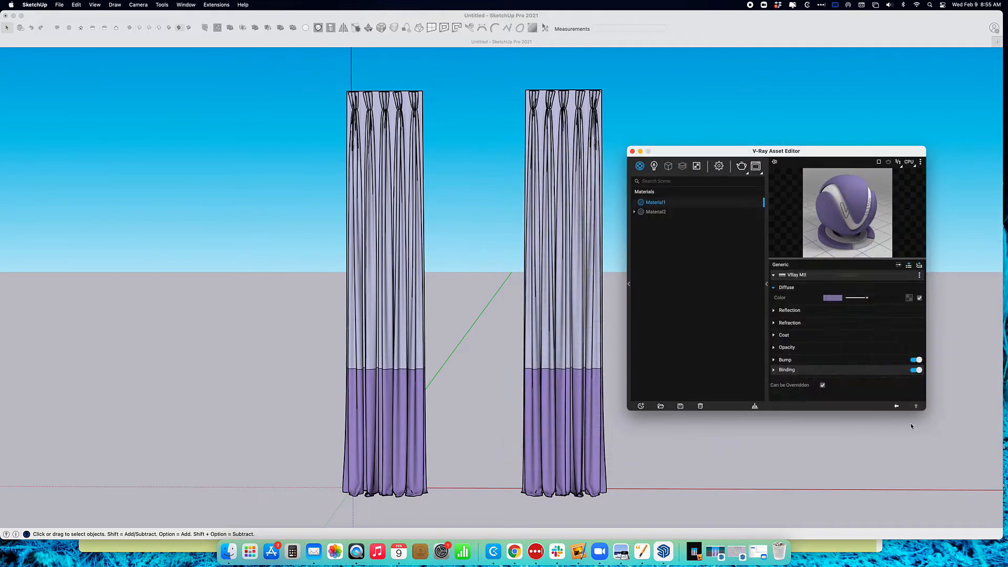
pyautogui.click(660, 212)
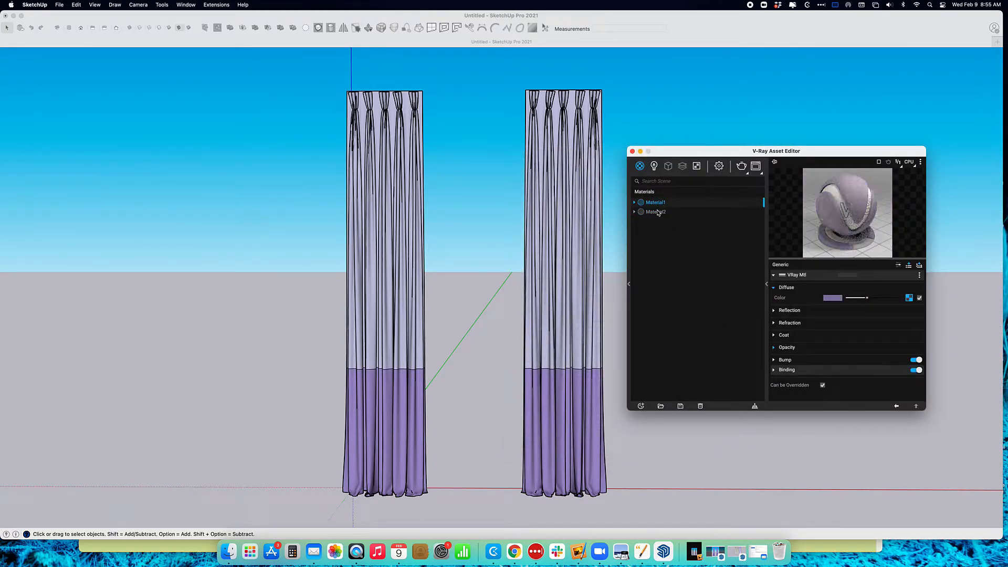
pyautogui.click(503, 200)
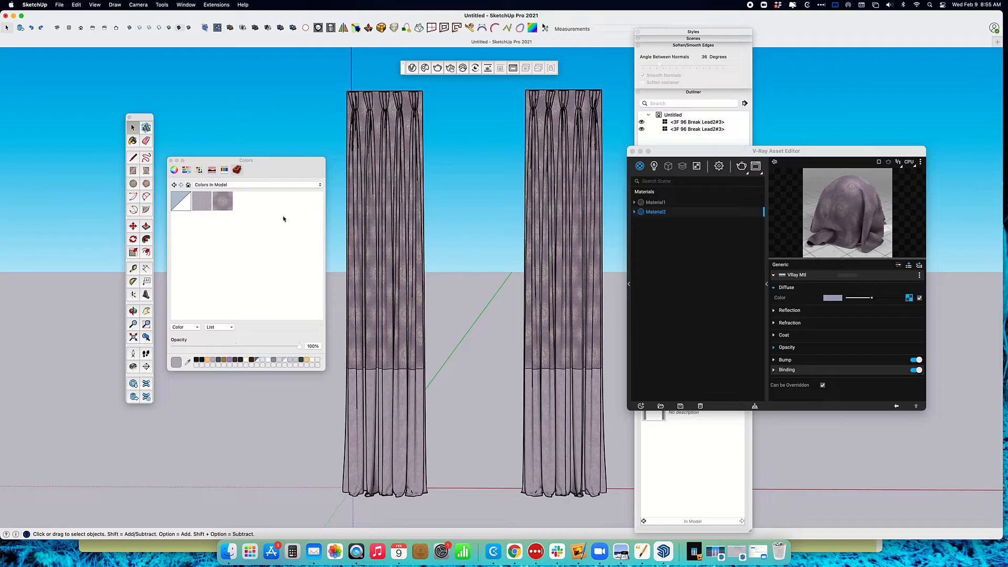
pyautogui.rightClick(227, 205)
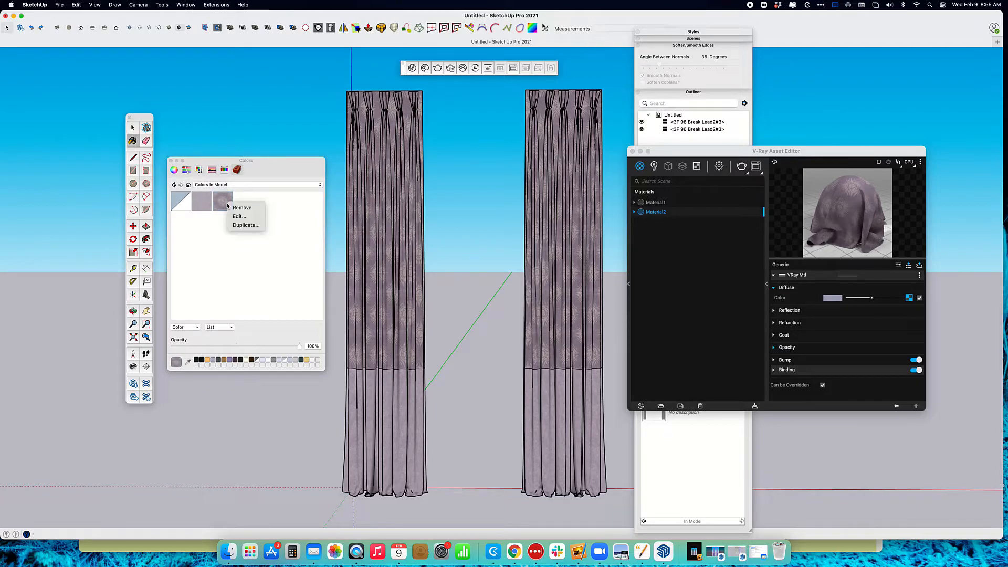
pyautogui.click(208, 240)
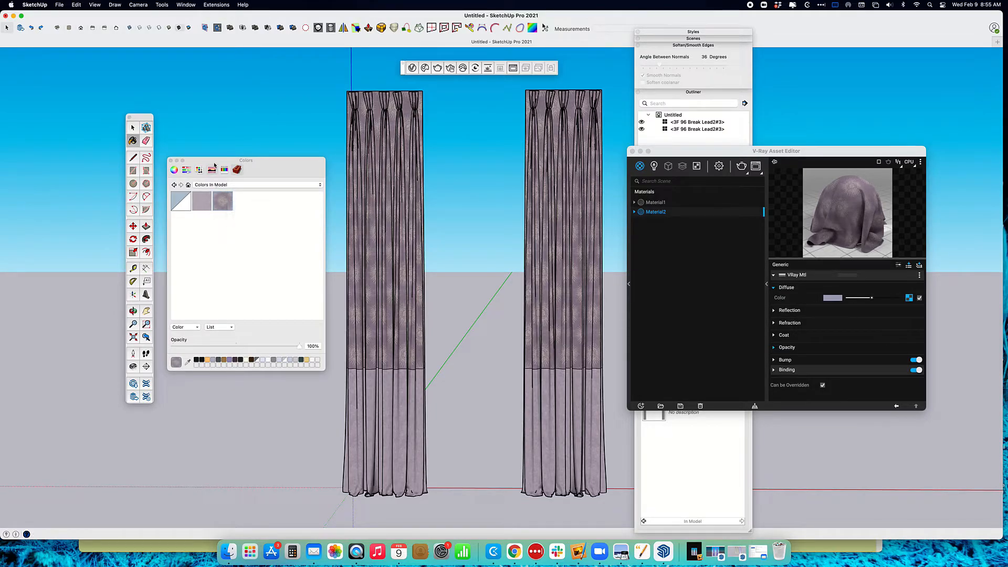
pyautogui.rightClick(228, 199)
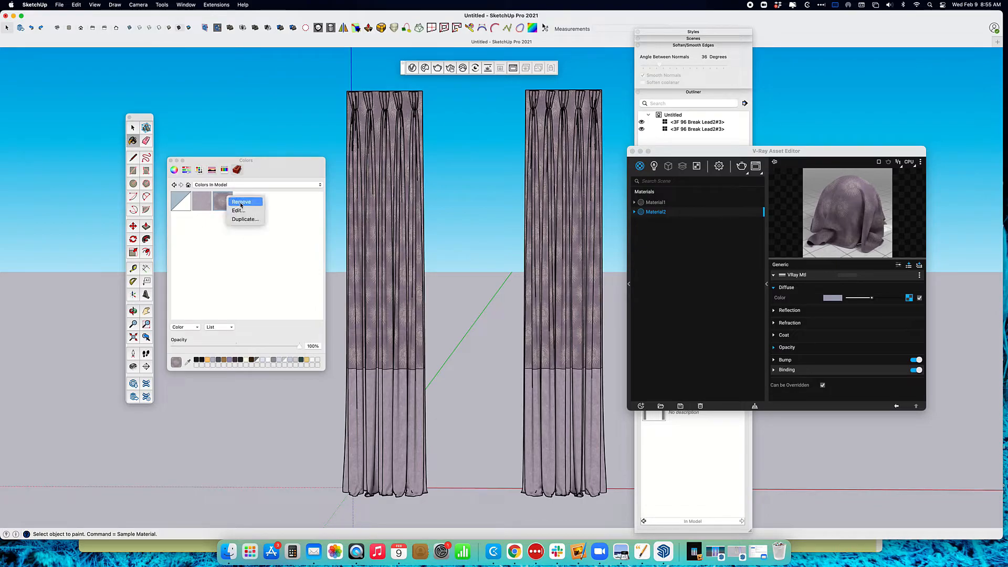
pyautogui.click(250, 211)
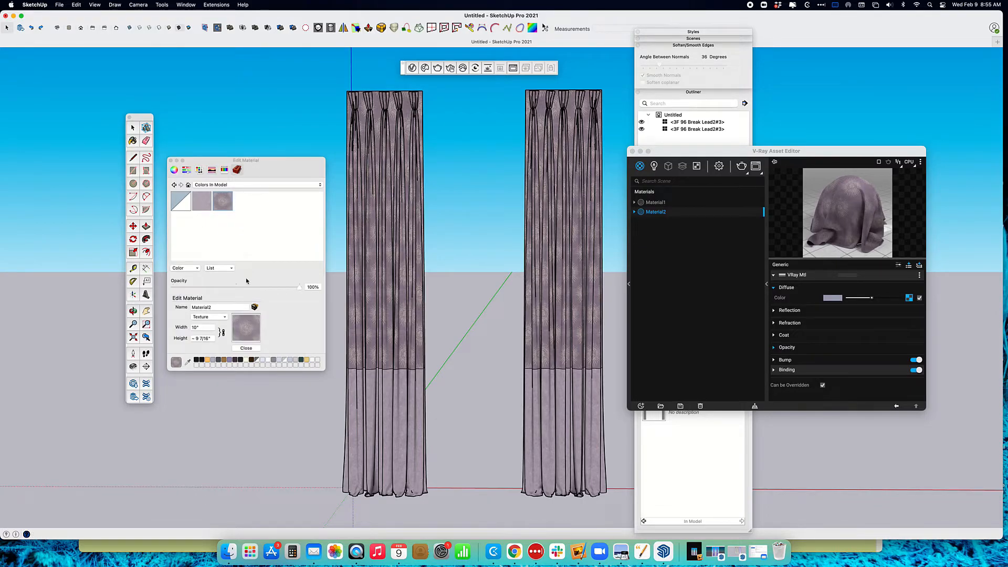
pyautogui.click(204, 327)
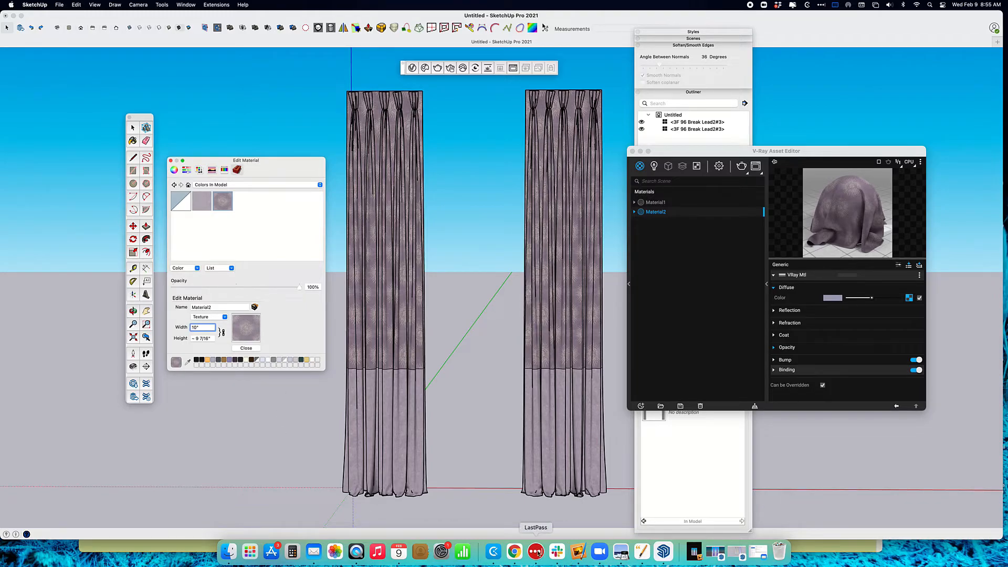
# - Check the W80785 fabric's repeat on the Thibaut page in Chrome and set Material2's texture width in SketchUp to 1' 2 1/4"
pyautogui.click(520, 554)
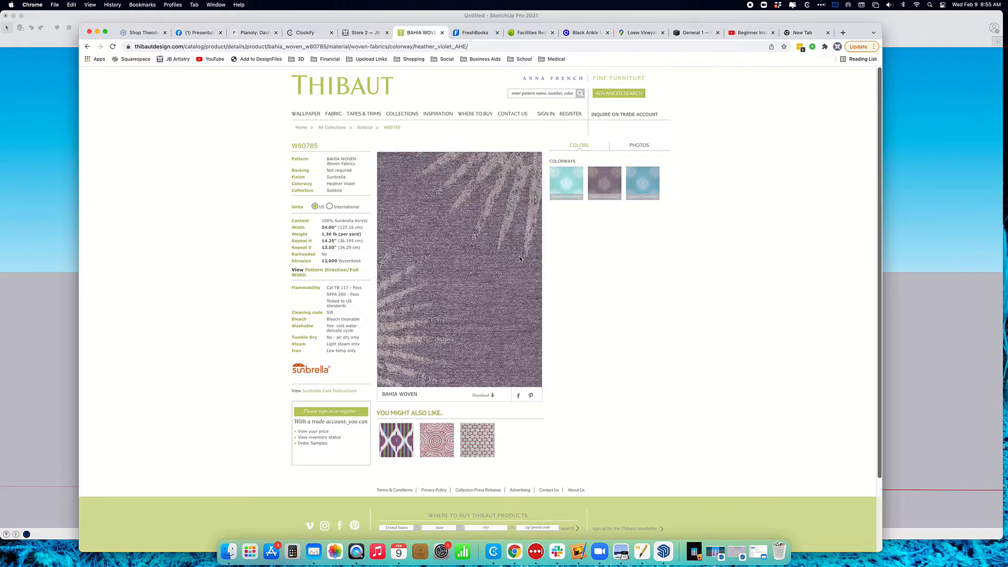
pyautogui.press('super+Tab')
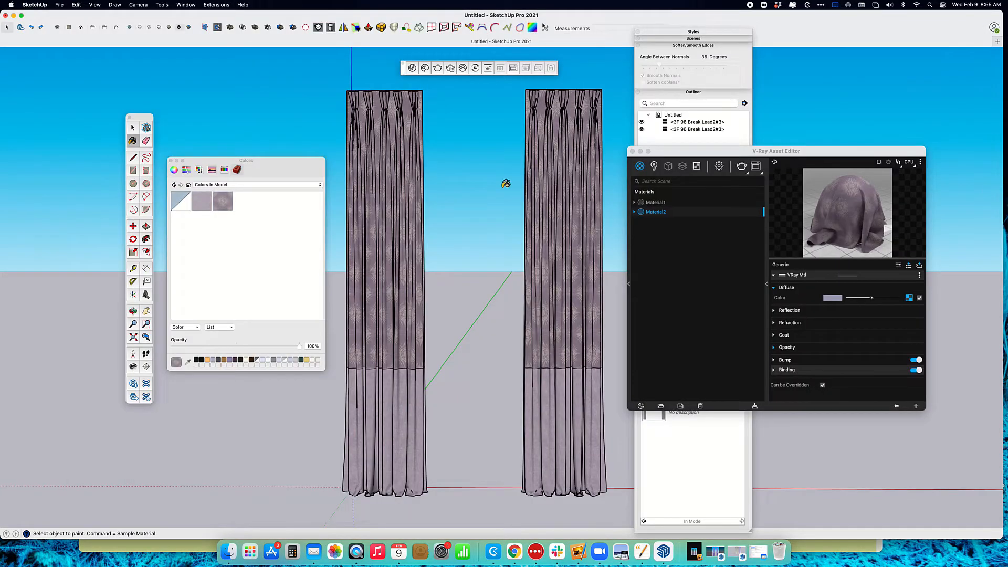
pyautogui.rightClick(224, 205)
pyautogui.click(232, 220)
pyautogui.click(195, 327)
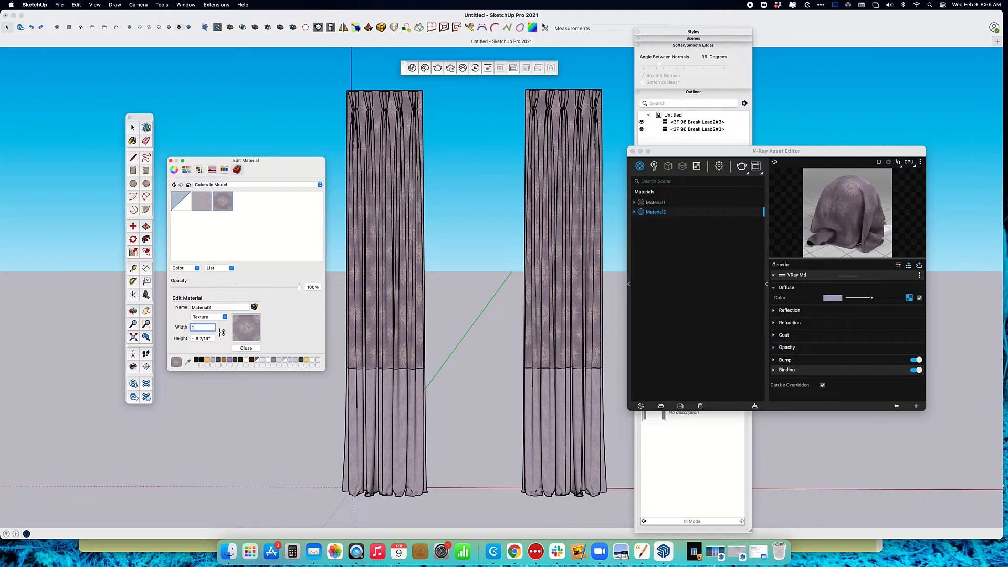
pyautogui.click(198, 338)
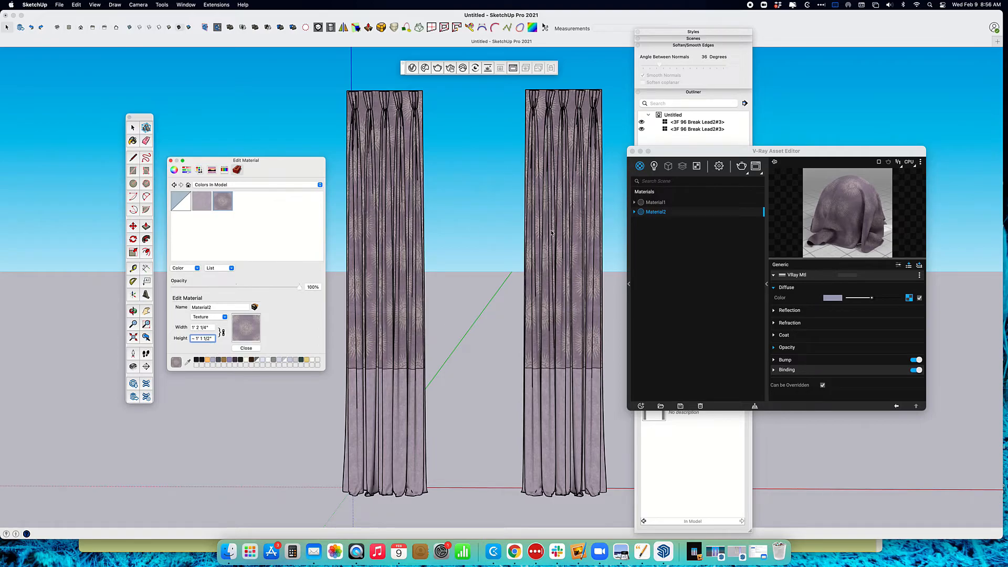
# - Examine the rescaled fabric pattern on both curtain panels up close, from an angle and from the front
pyautogui.click(132, 127)
pyautogui.click(474, 252)
pyautogui.moveTo(498, 214); pyautogui.dragTo(309, 258, button='middle')
pyautogui.scroll(4, 575, 123)
pyautogui.moveTo(575, 123); pyautogui.dragTo(557, 234, button='middle')
pyautogui.scroll(-3, 539, 229)
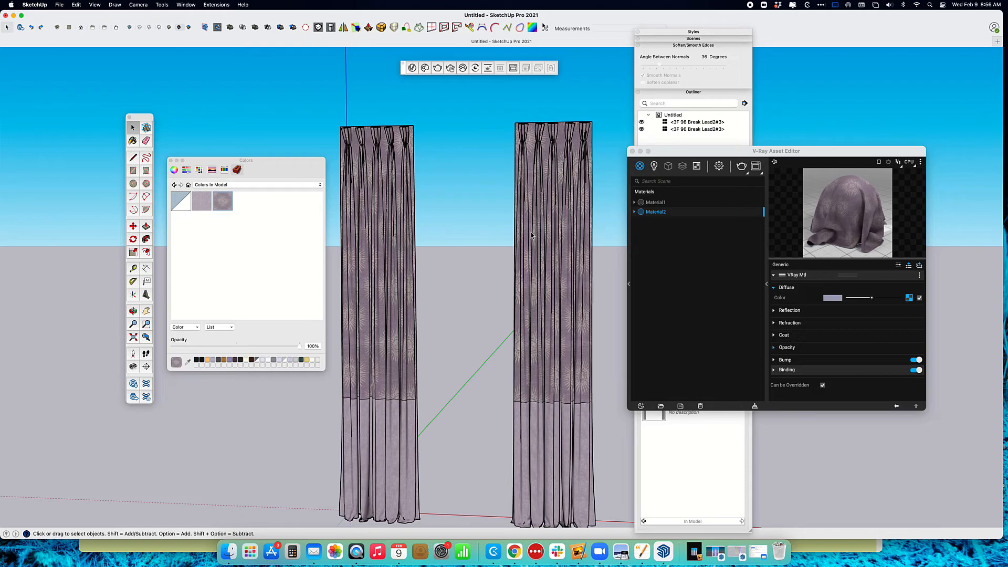
pyautogui.moveTo(479, 232); pyautogui.dragTo(622, 259, button='middle')
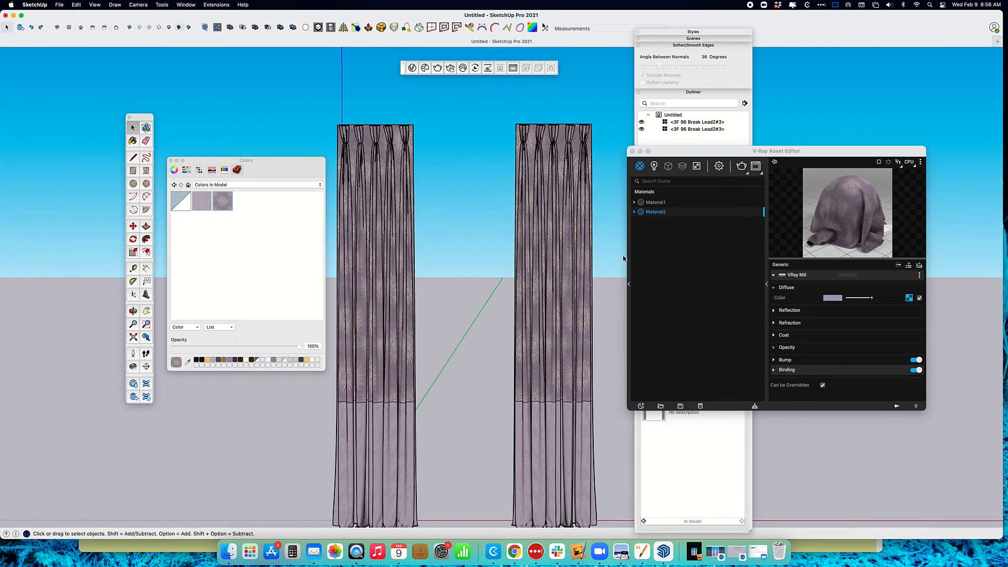
pyautogui.keyDown('shift'); pyautogui.moveTo(485, 250); pyautogui.dragTo(495, 226, button='middle'); pyautogui.keyUp('shift')
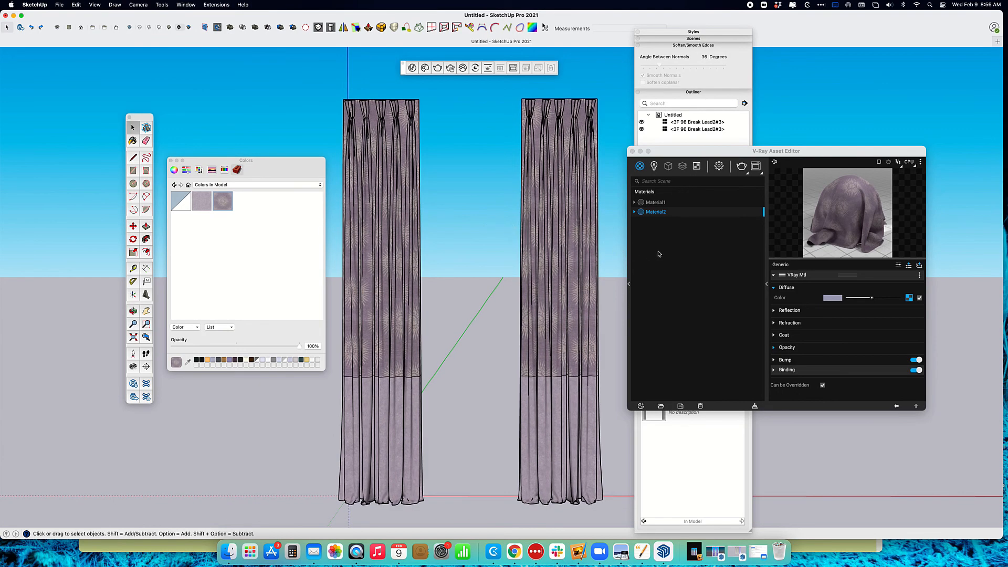